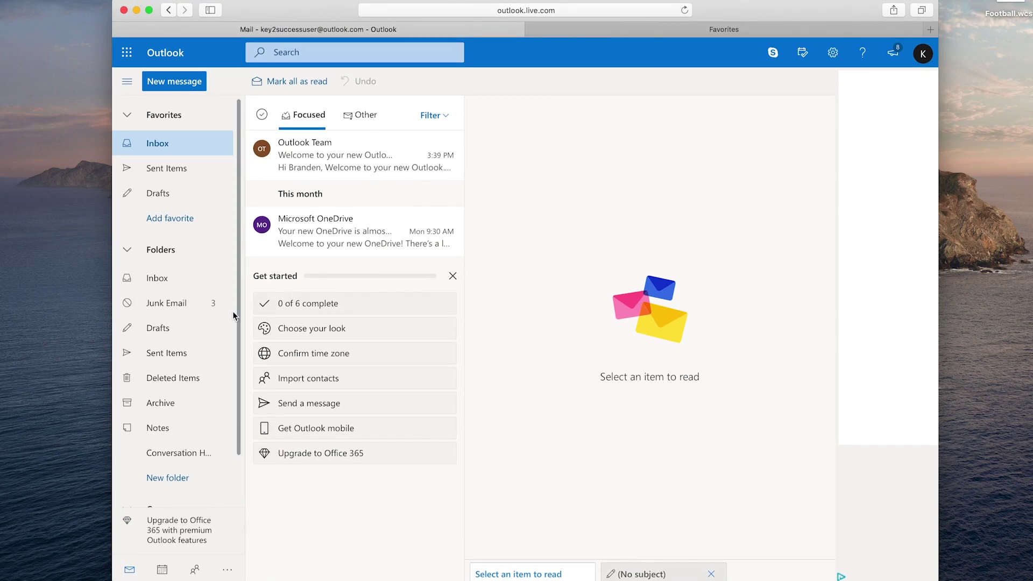
- Open the earliest shared-folder message in Junk Email, show its blocked content and open the linked Key2Success - 2020 Planner - Shared notebook
click(166, 306)
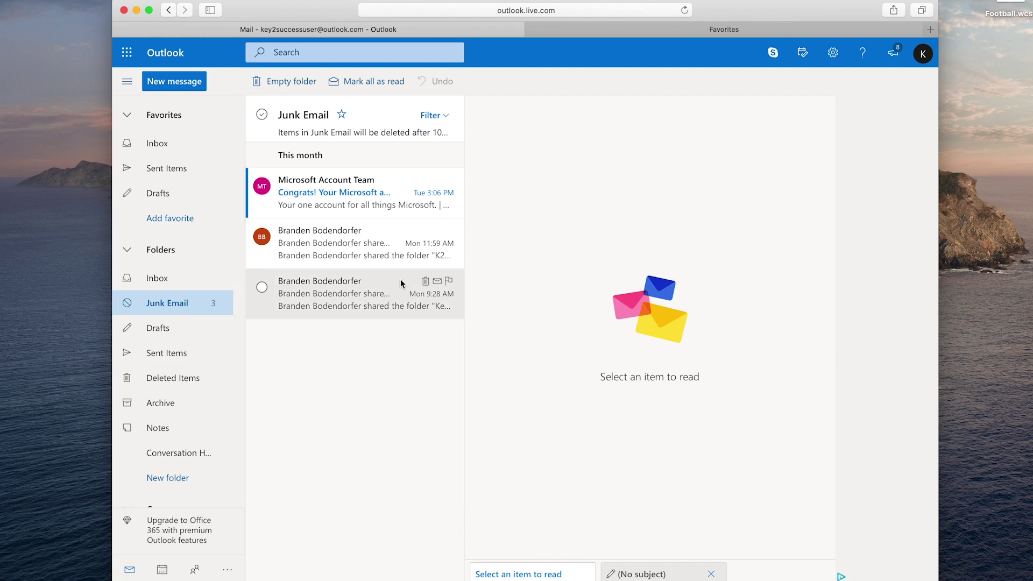
click(335, 301)
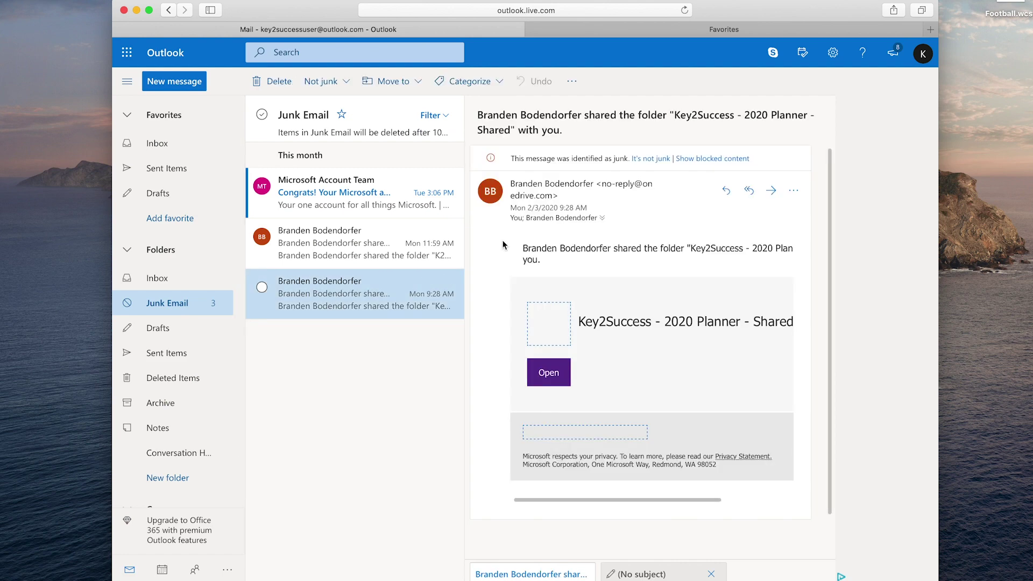
click(688, 159)
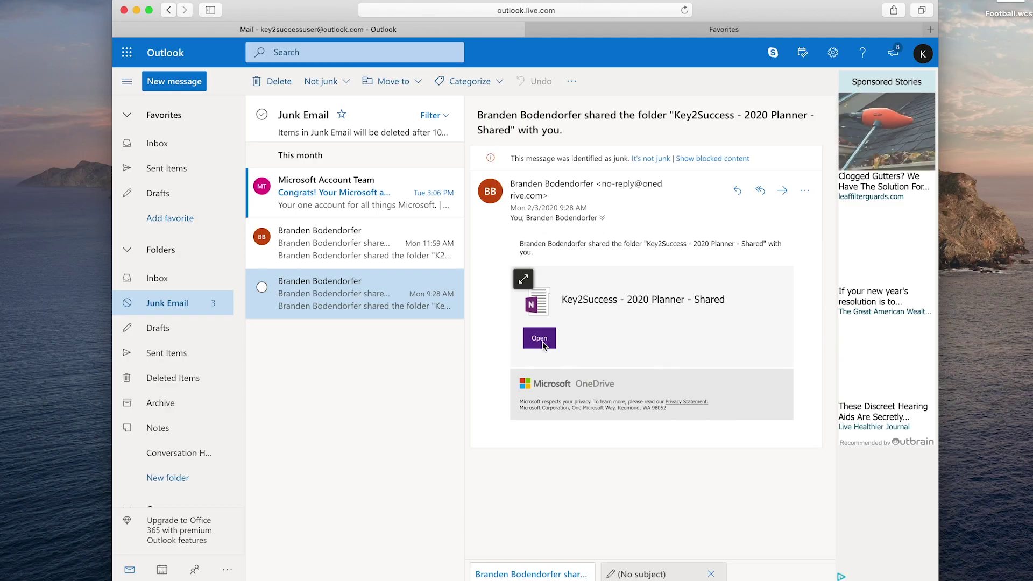
click(540, 339)
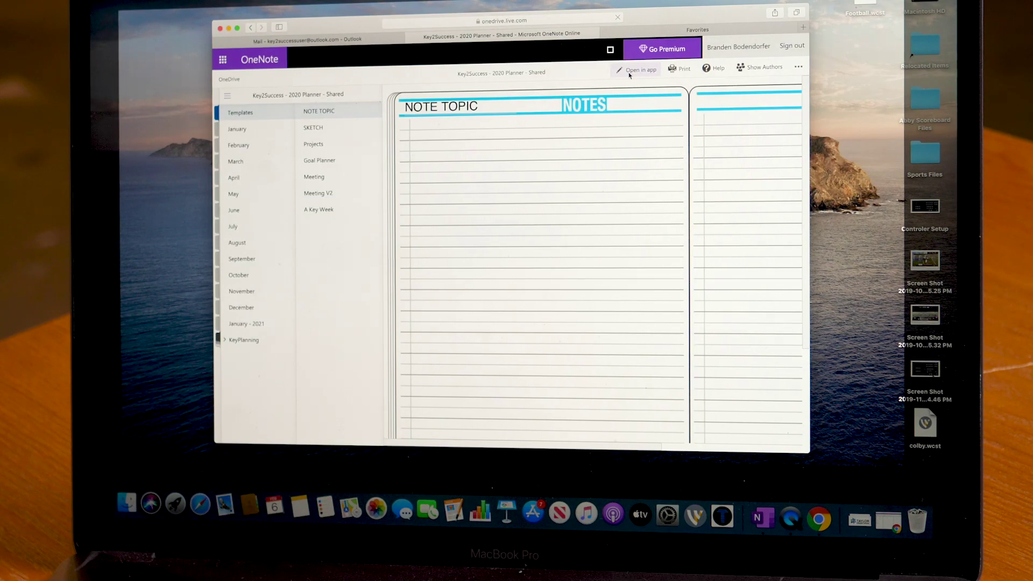
- Open the shared planner in the OneNote desktop app, continuing with the signed-in account and allowing the page to launch it
click(629, 75)
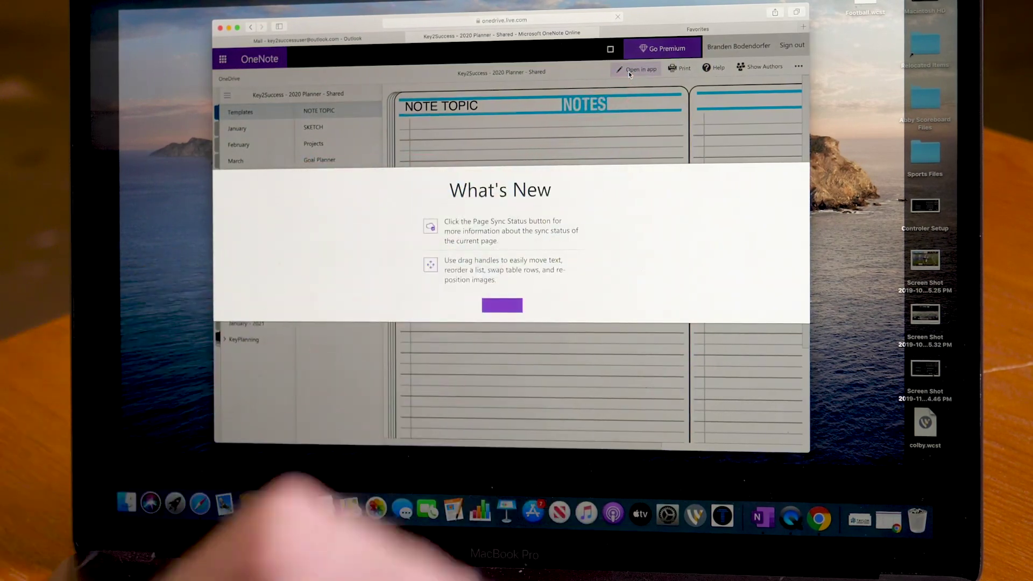
click(626, 106)
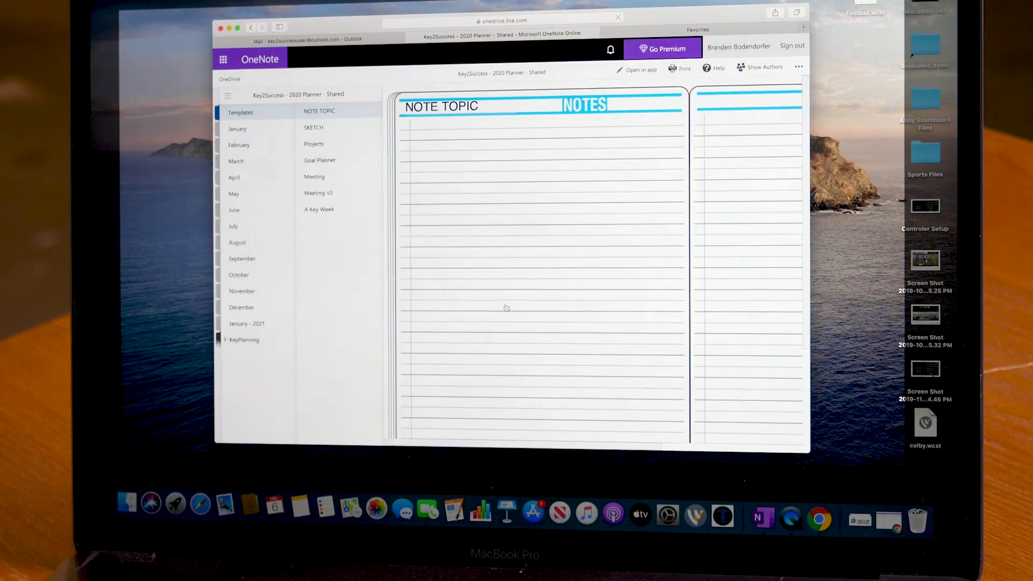
click(638, 71)
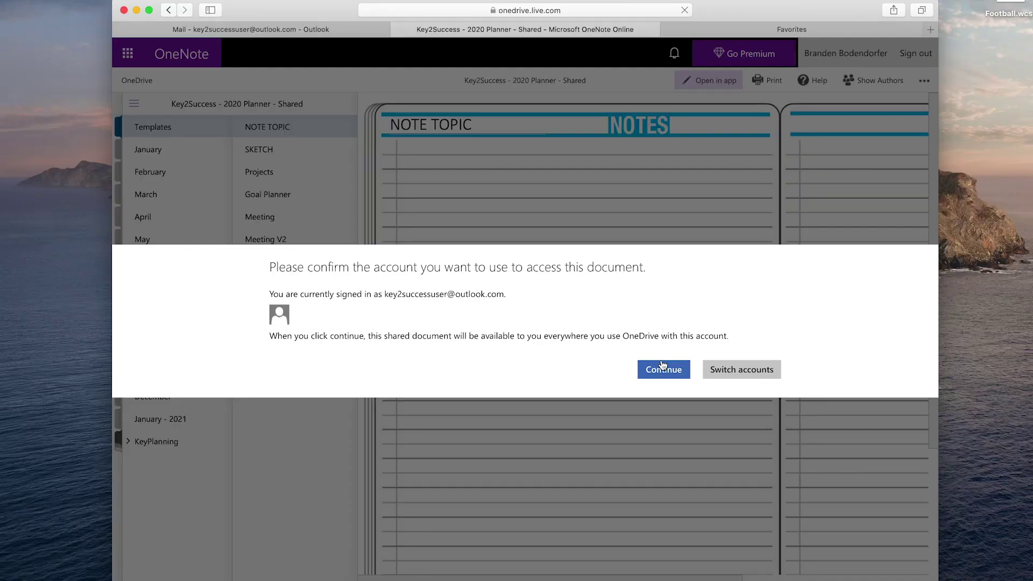
click(665, 370)
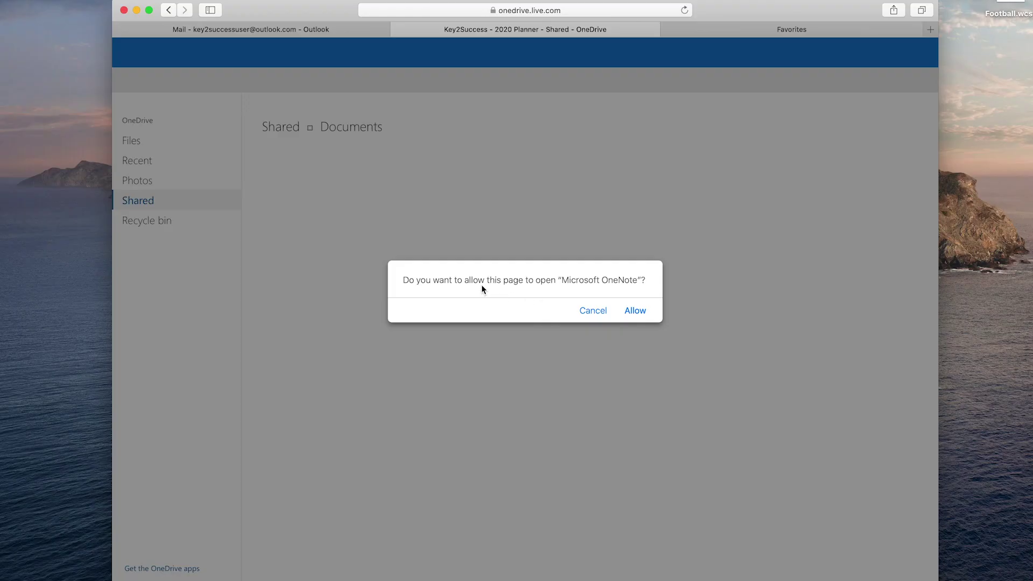
click(633, 312)
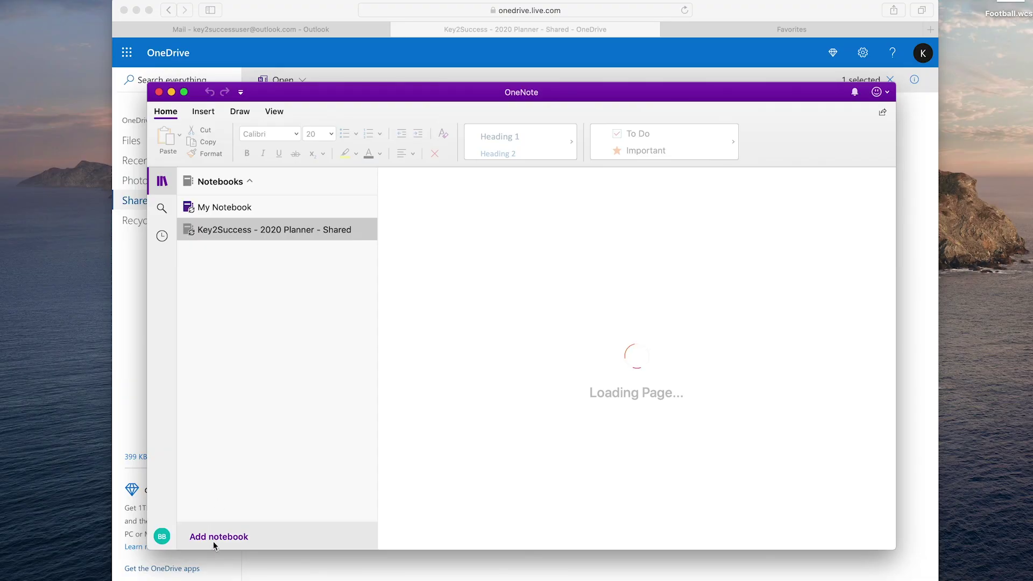
- Check the sync status of Key2Success - 2020 Planner - Shared in the notebook list
click(213, 538)
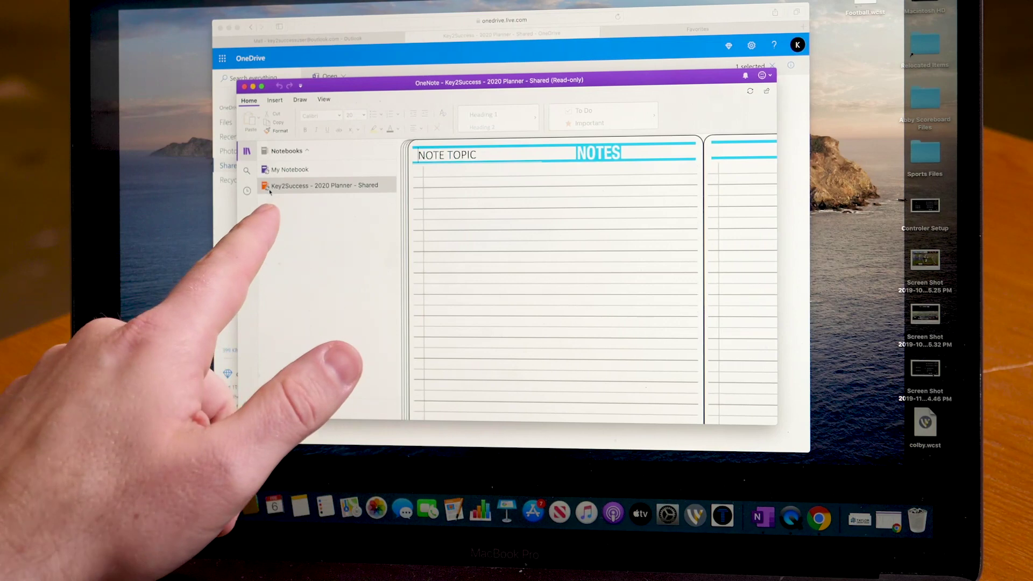
mouse_move(270, 192)
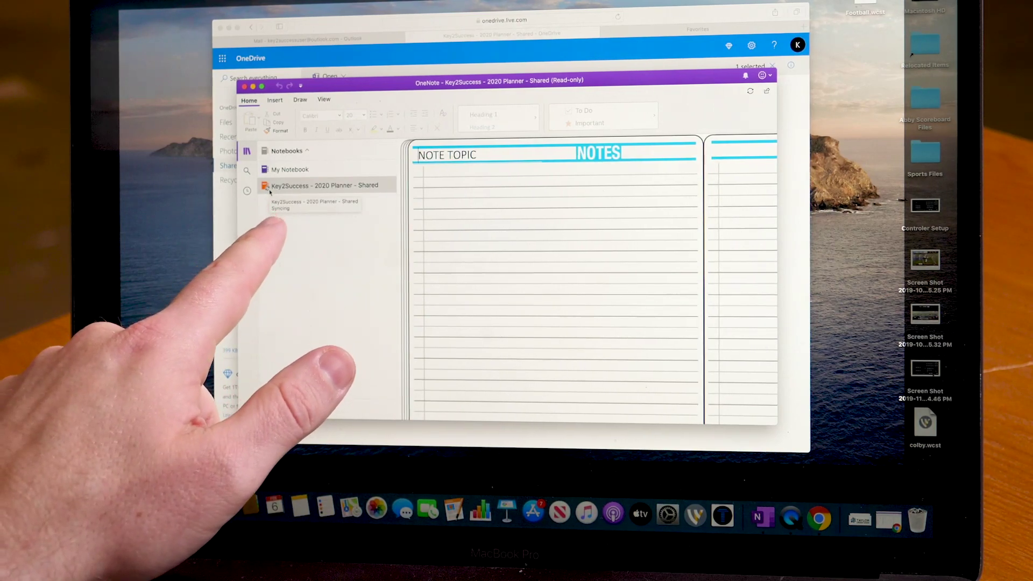
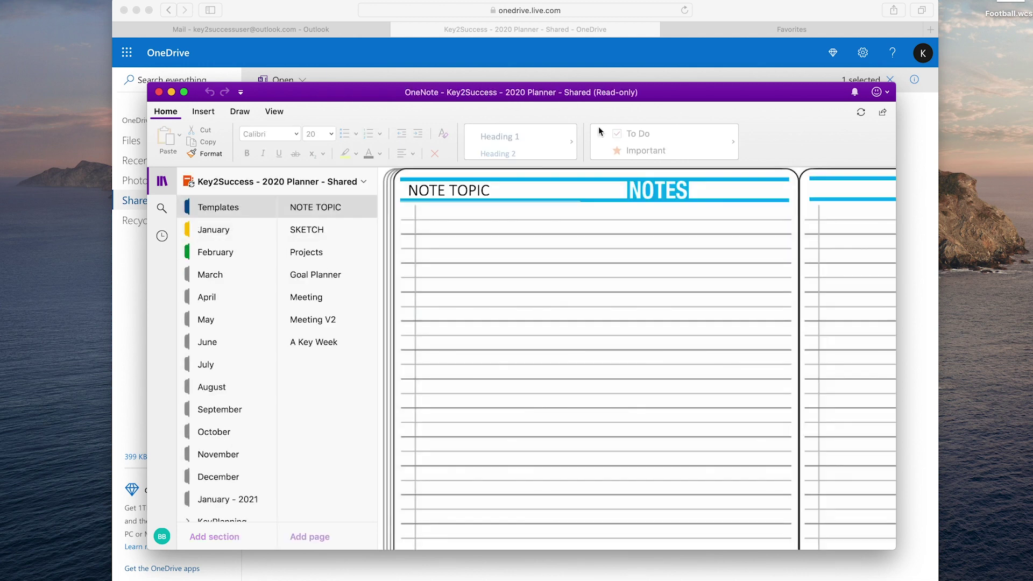
- Open the personal 2020 Planner notebook, enter a line of test text on its untitled page and delete that text container
click(366, 182)
click(247, 253)
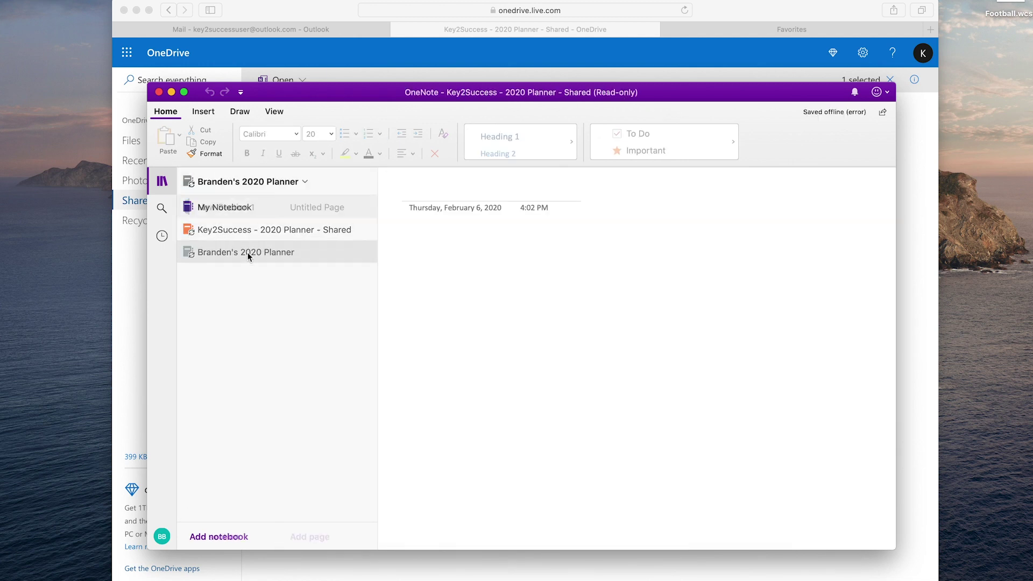
click(407, 248)
text(fasdfasdklfjsdaklj)
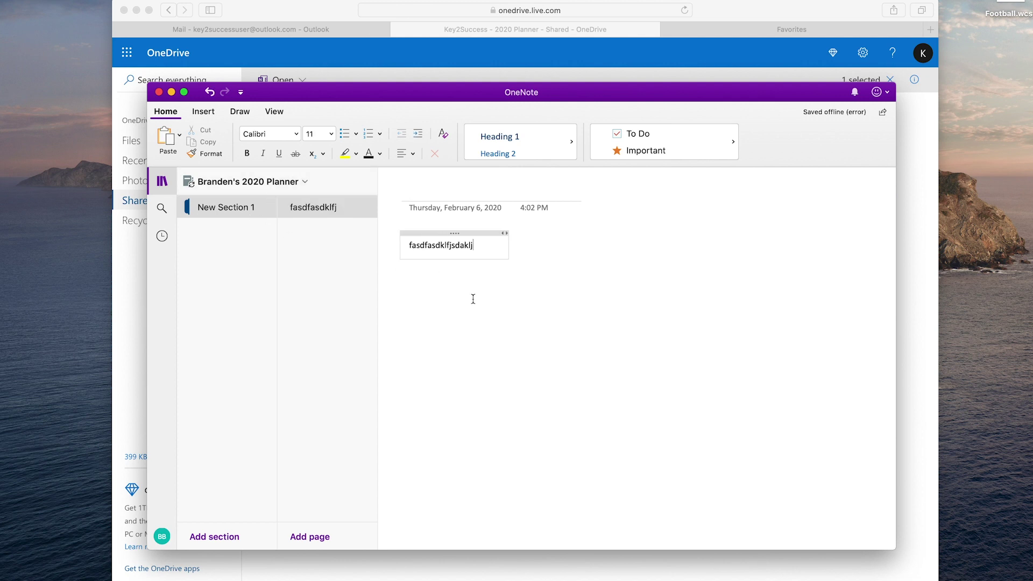
click(463, 233)
key(Delete)
- Check the personal planner's sync status, then examine the shared Key2Success planner's sections and the options for its KeyPlanning section group
click(305, 182)
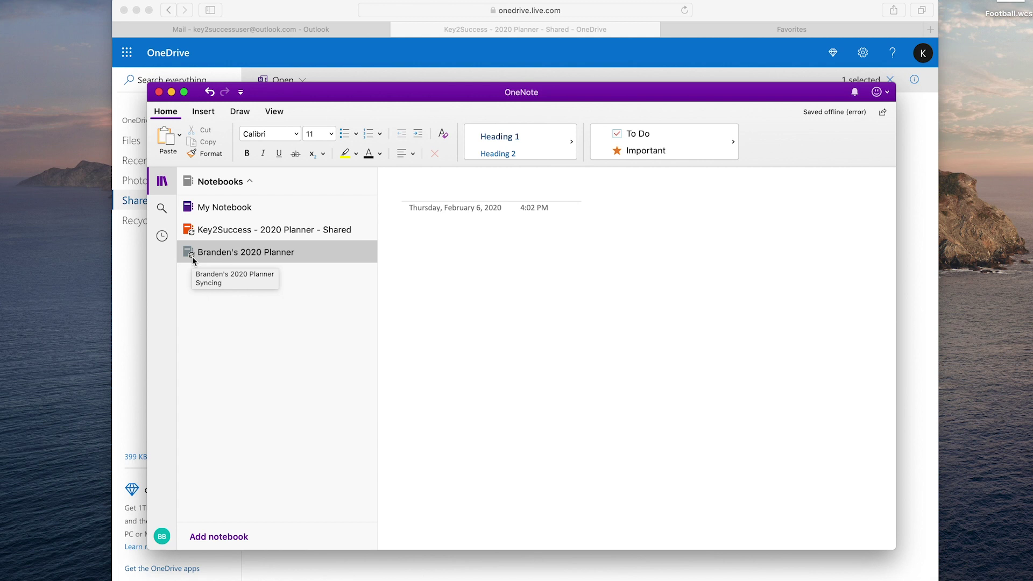
click(224, 230)
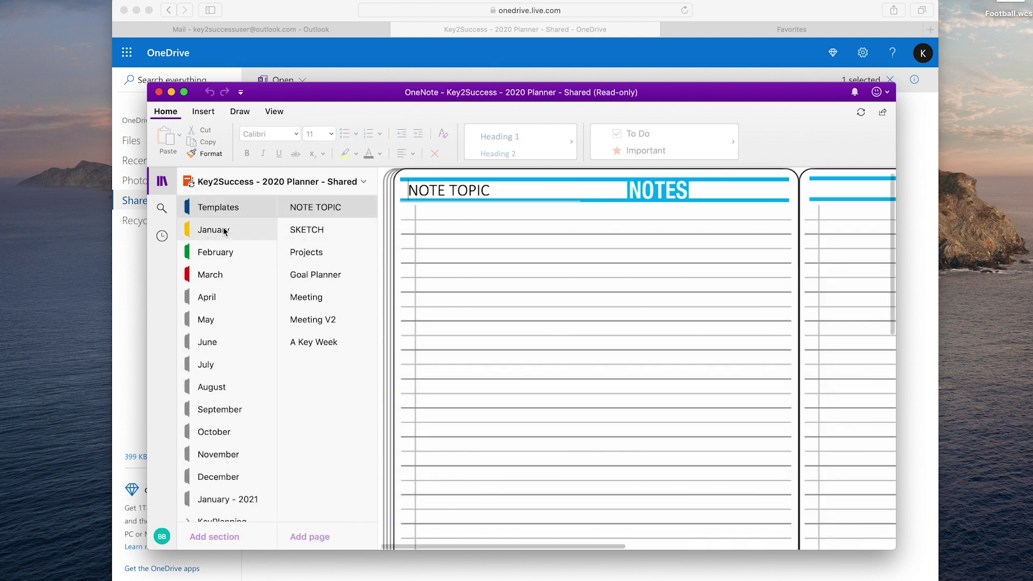
click(361, 182)
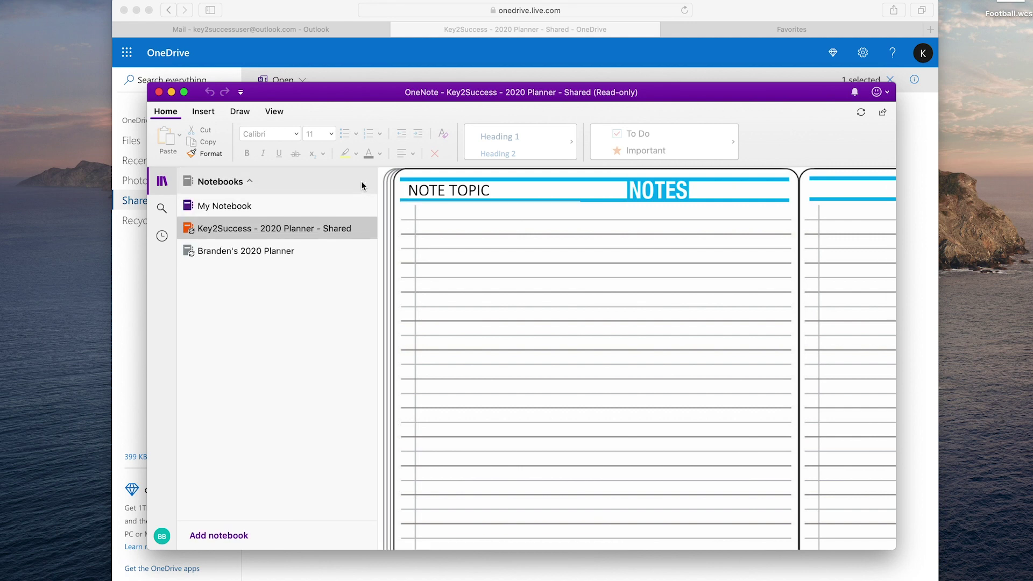
click(327, 228)
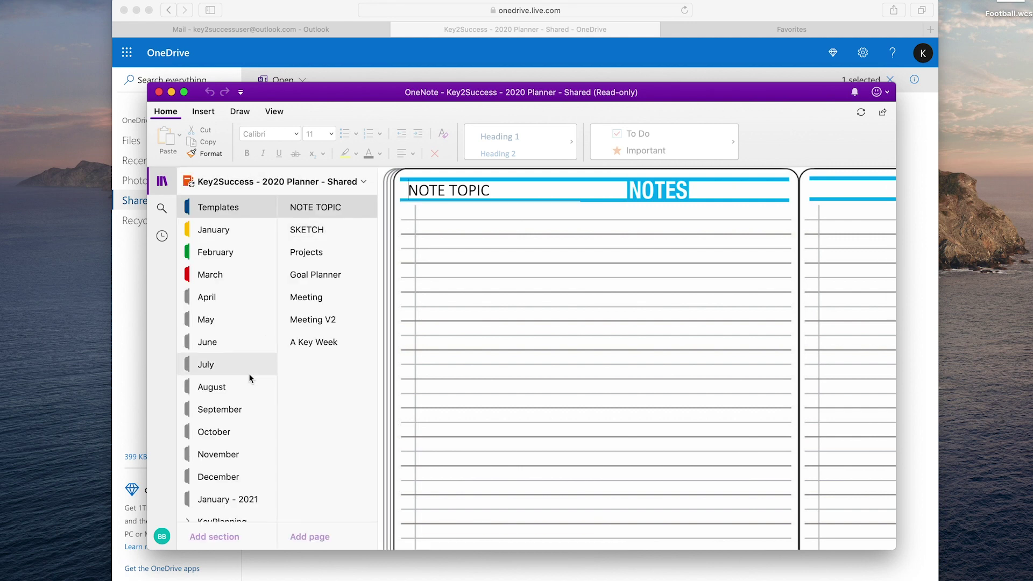
scroll(237, 442, down, 2)
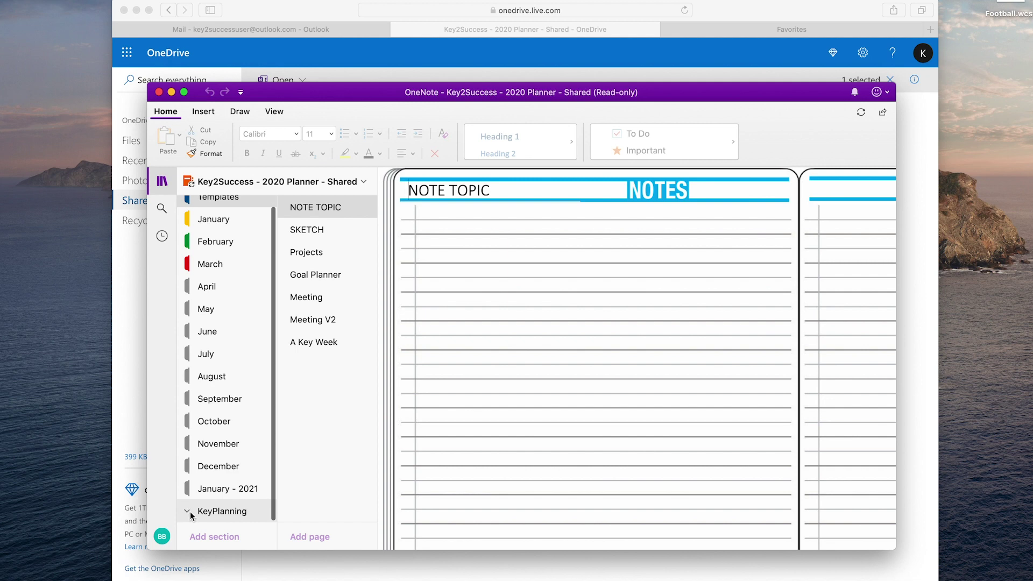
scroll(204, 397, down, 1)
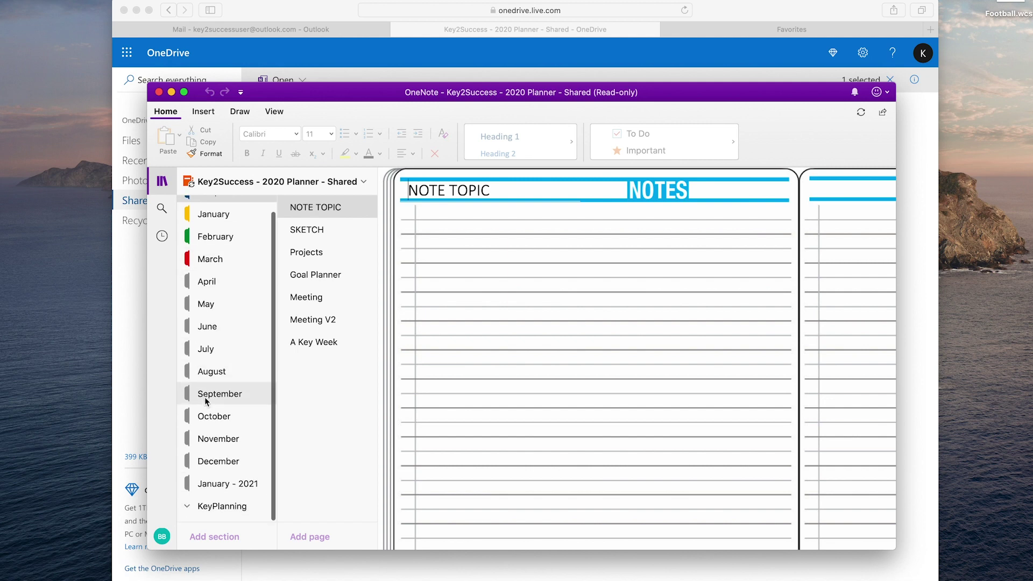
right_click(227, 509)
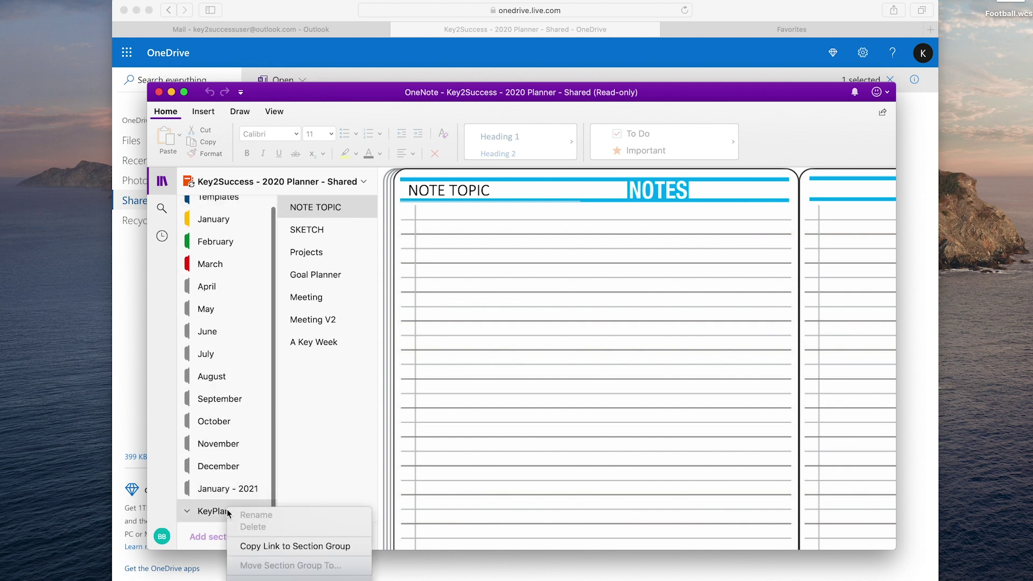
click(249, 553)
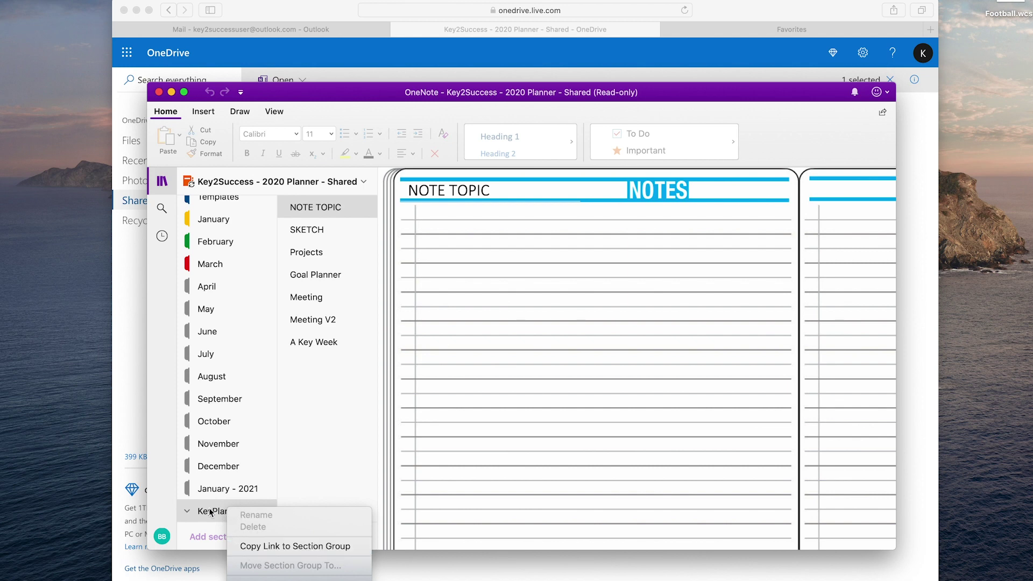
- Create a section group named KeyPlanning in the personal 2020 Planner notebook
click(364, 182)
click(231, 253)
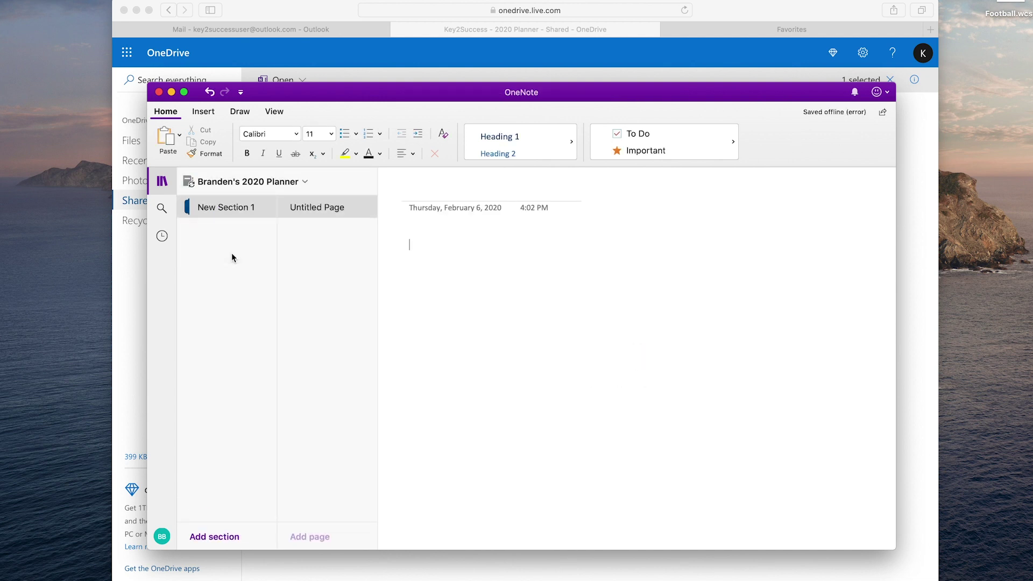
right_click(224, 285)
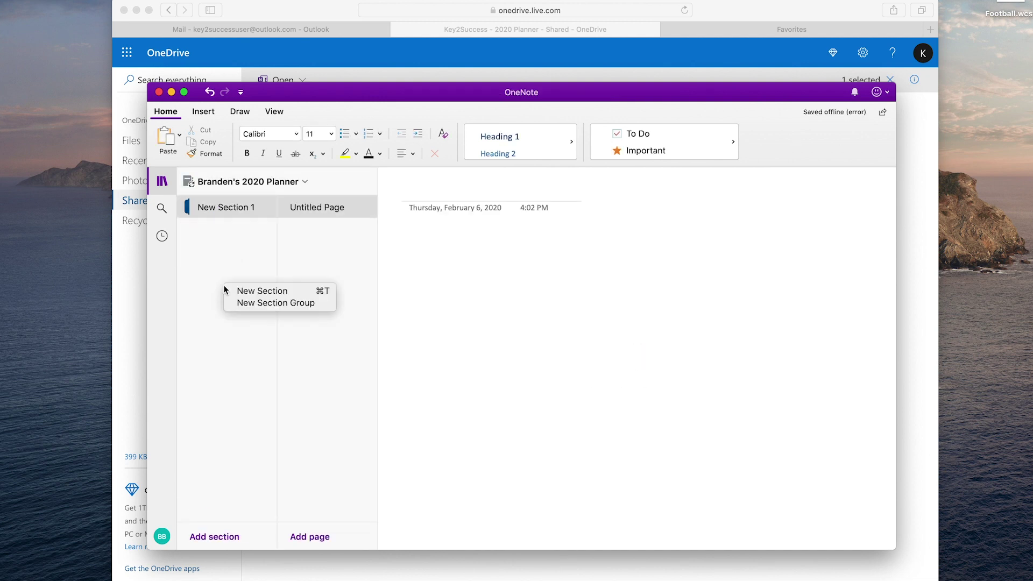
click(245, 303)
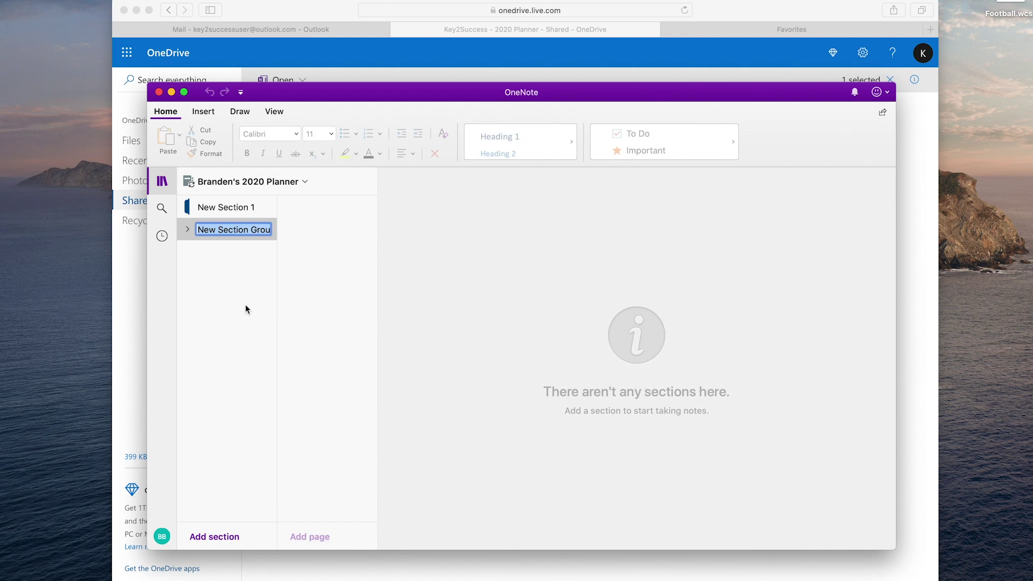
text(KeyPlanning)
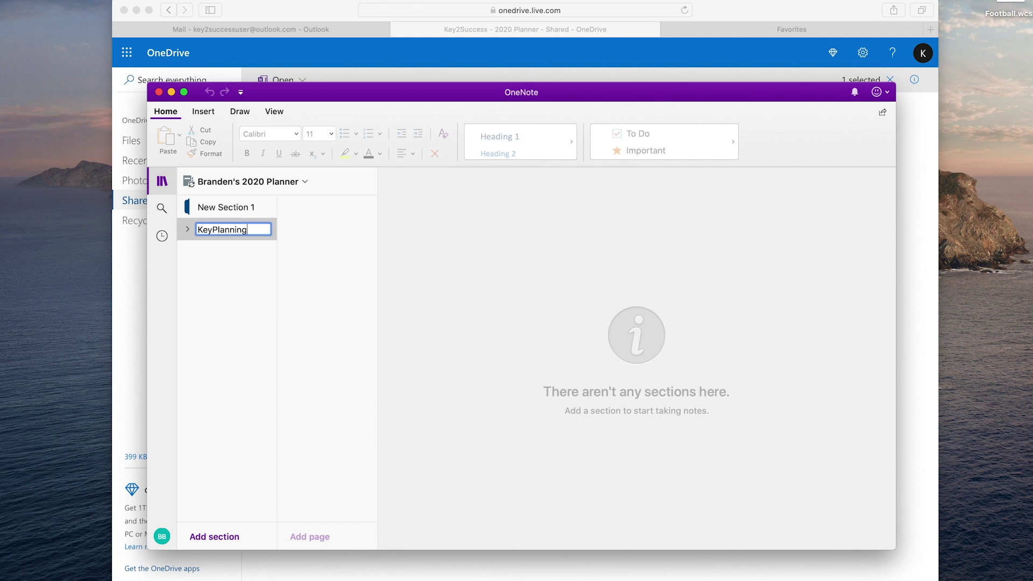
key(Return)
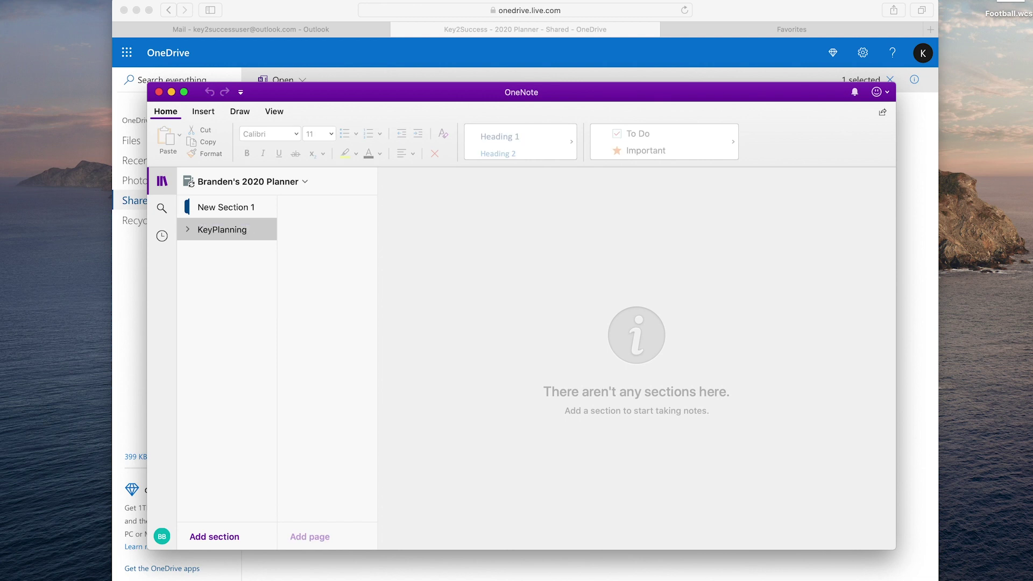
- Return to the Key2Success - 2020 Planner - Shared notebook and look through its list of sections
click(303, 182)
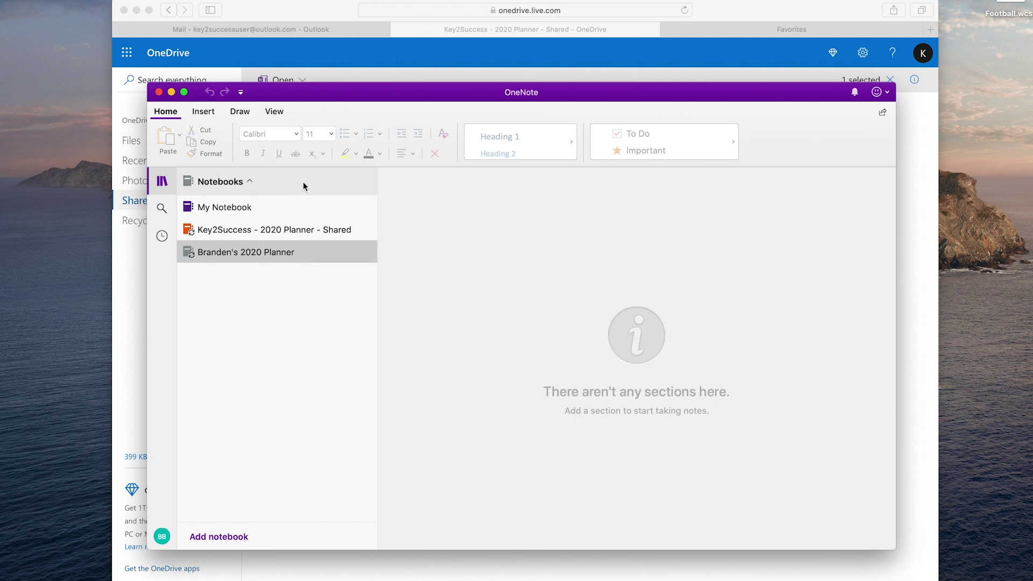
click(277, 231)
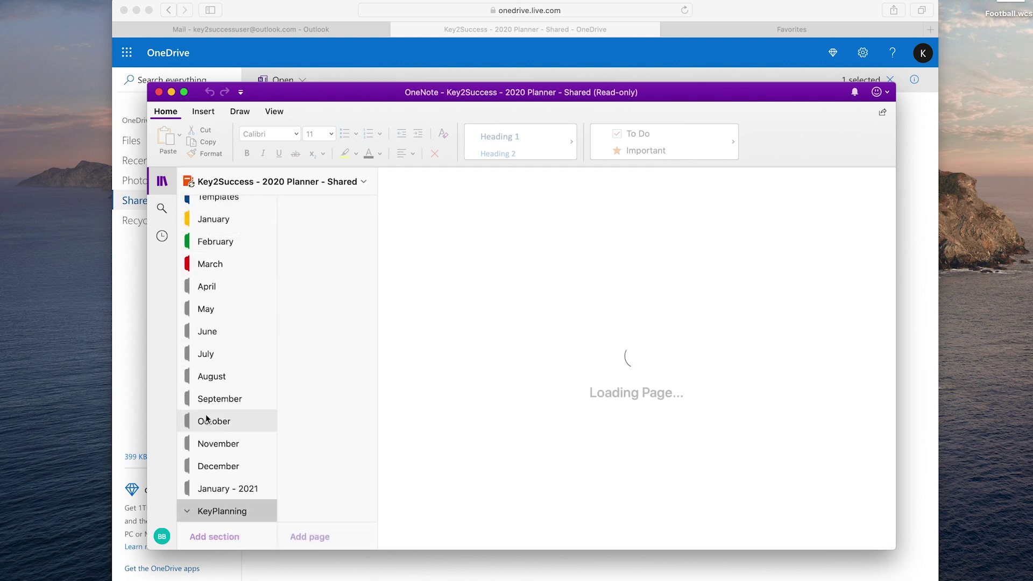
scroll(240, 336, up, 1)
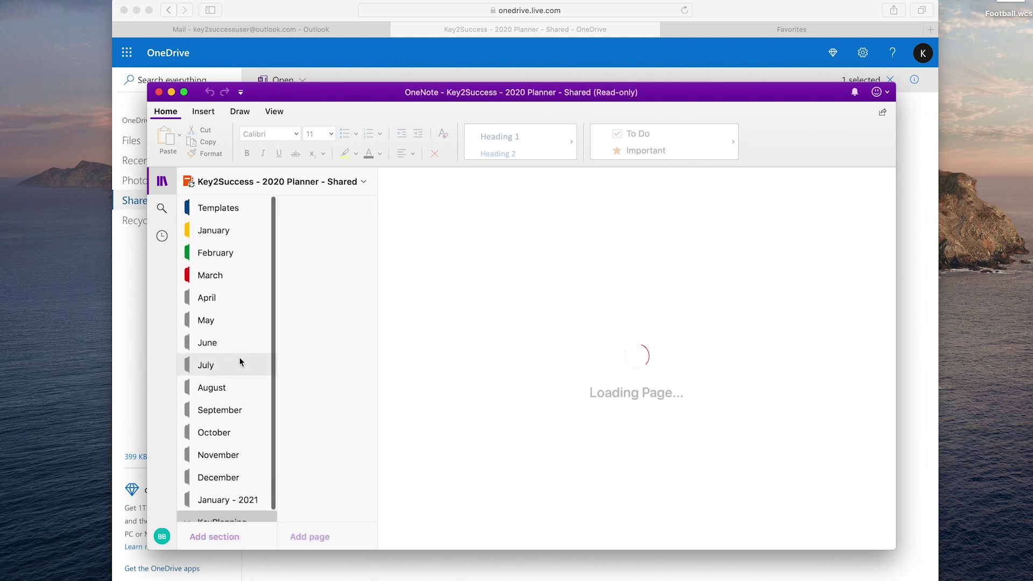
scroll(239, 356, down, 1)
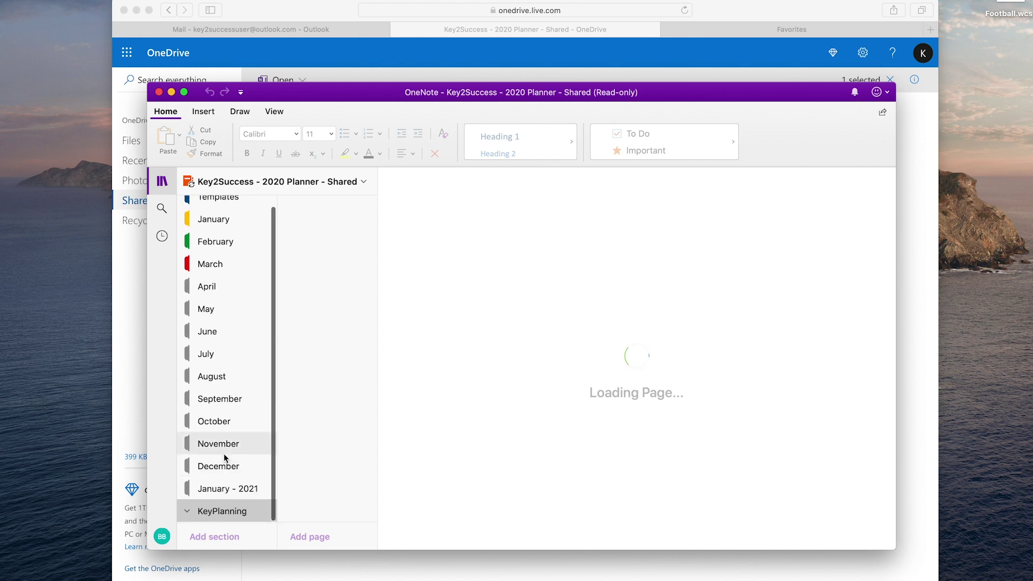
scroll(225, 458, up, 1)
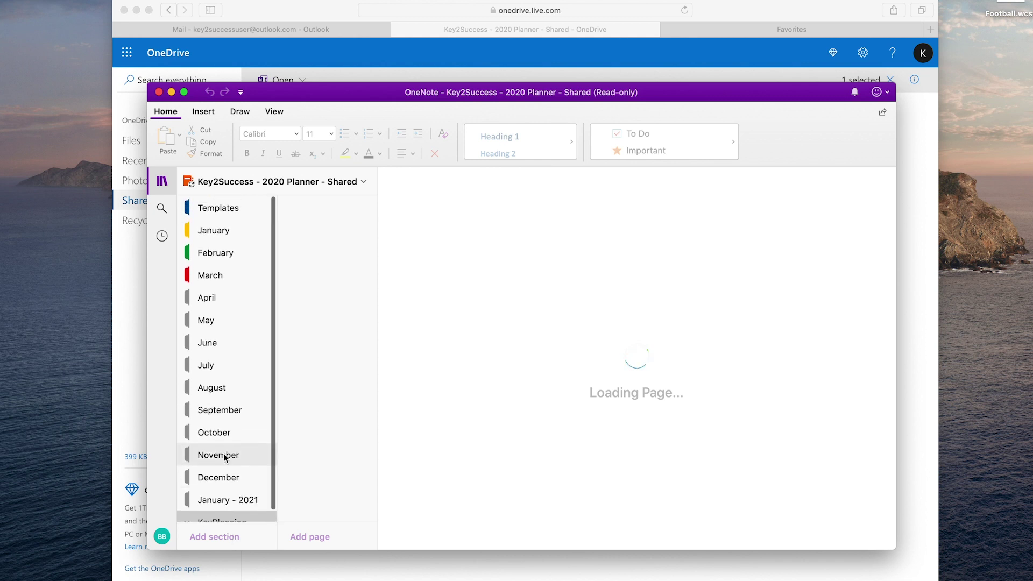
- Examine each page of the shared planner's Templates section, from NOTE TOPIC through SKETCH, Projects, Goal Planner and both Meeting pages to A Key Week
click(219, 210)
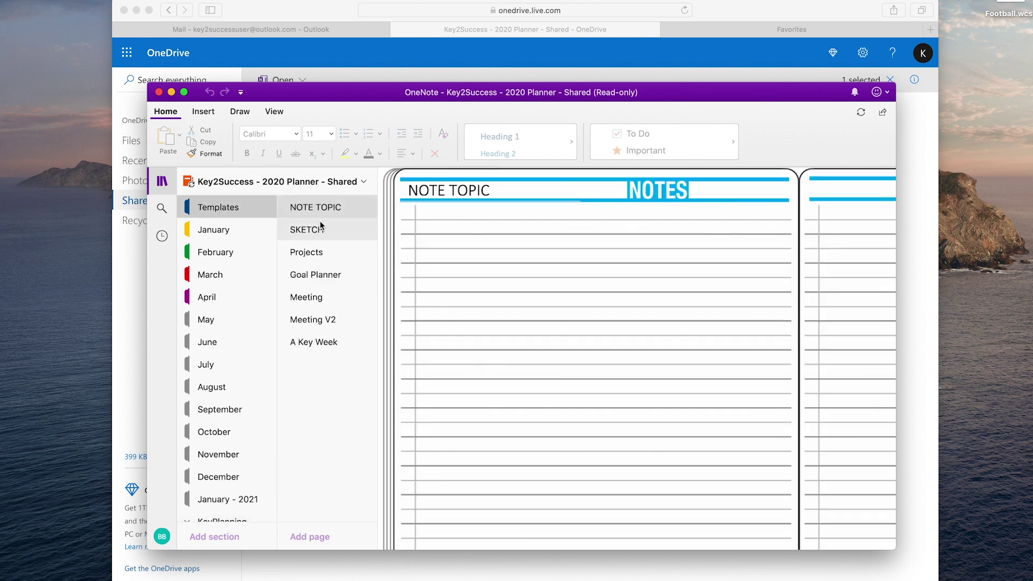
click(317, 230)
click(320, 253)
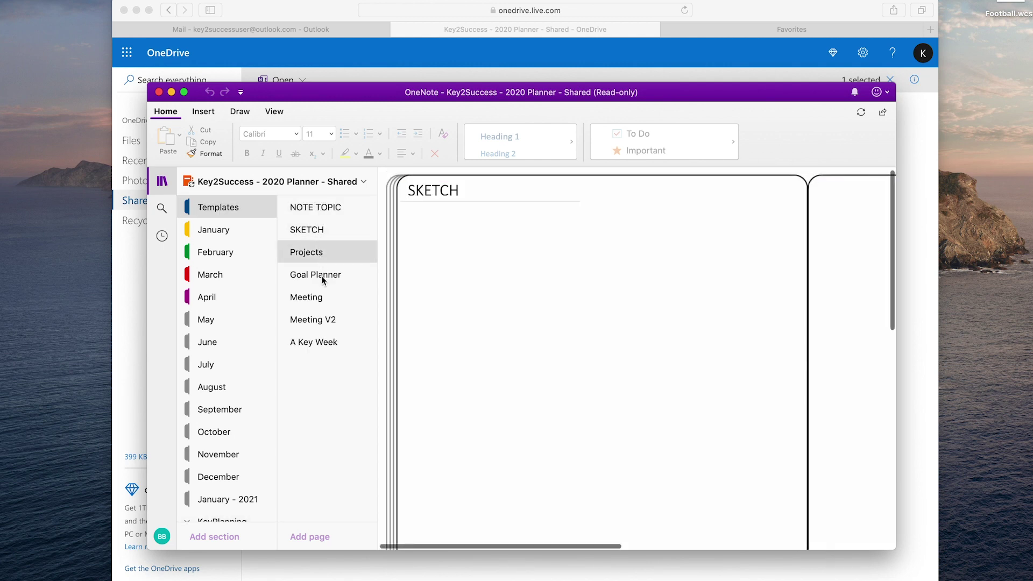
click(321, 276)
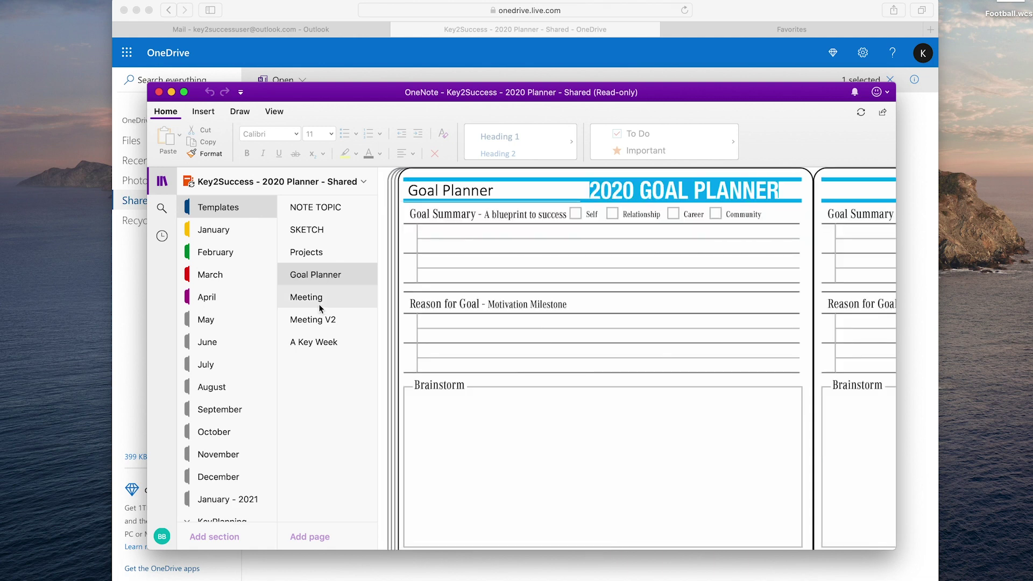
click(320, 304)
click(315, 323)
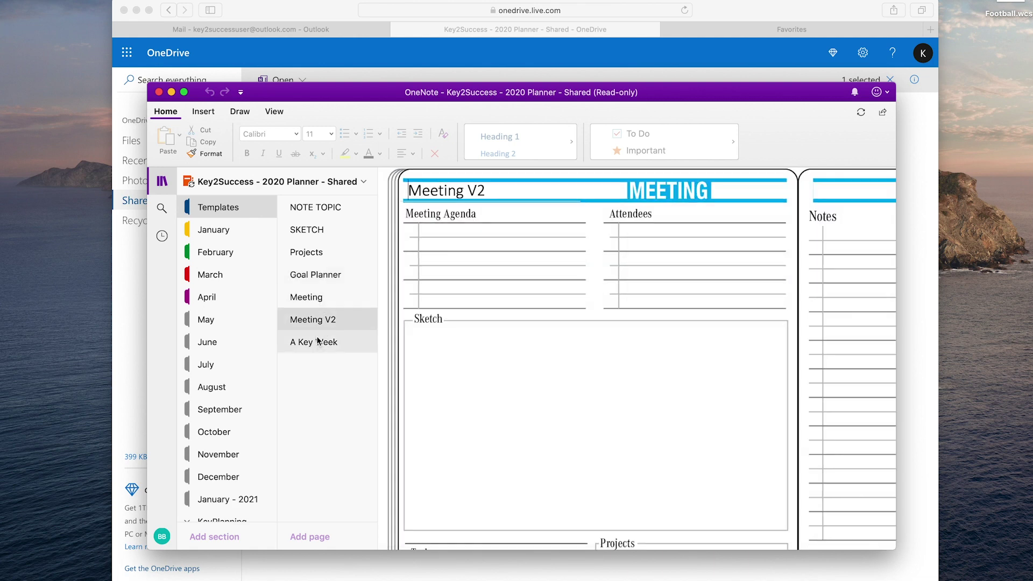
click(320, 343)
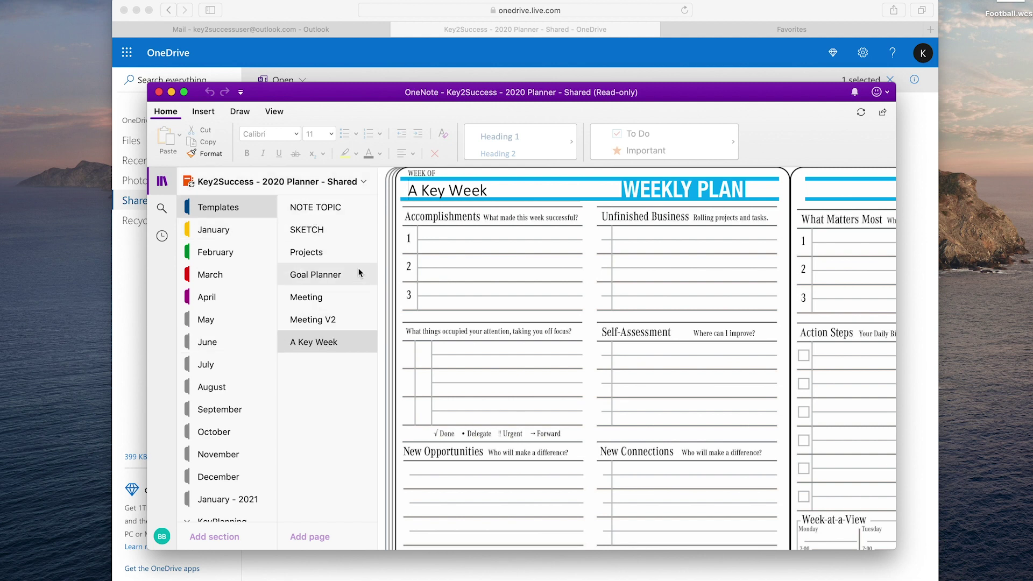
- Copy the Templates section from the shared planner into the top level of the personal 2020 Planner notebook
right_click(209, 211)
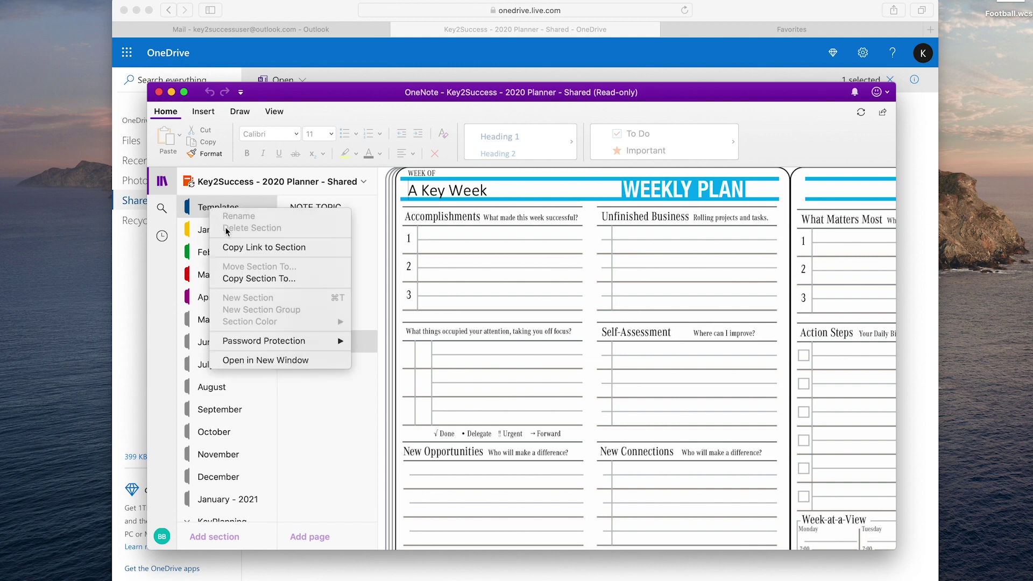
click(239, 278)
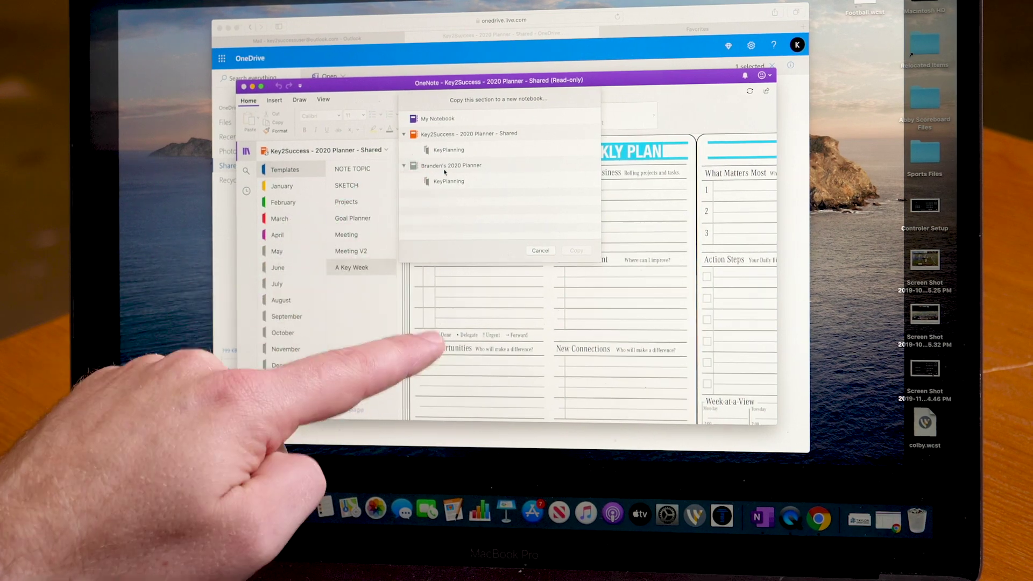
click(445, 166)
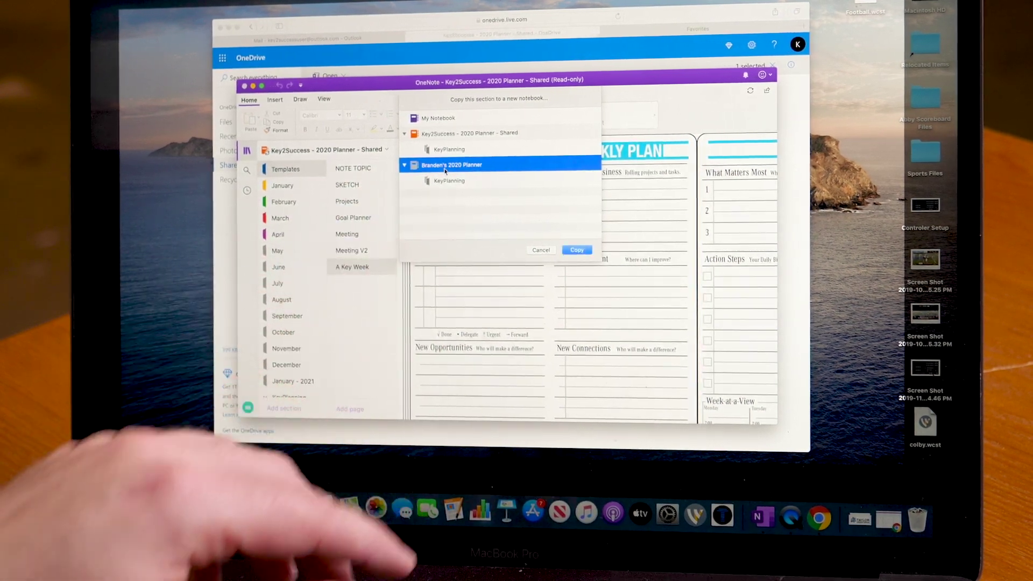
click(577, 250)
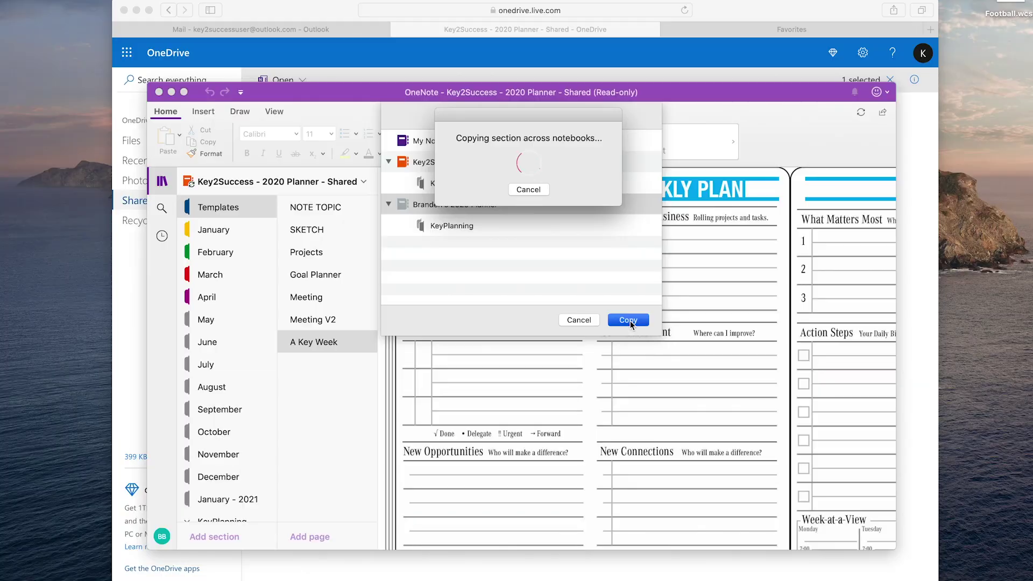